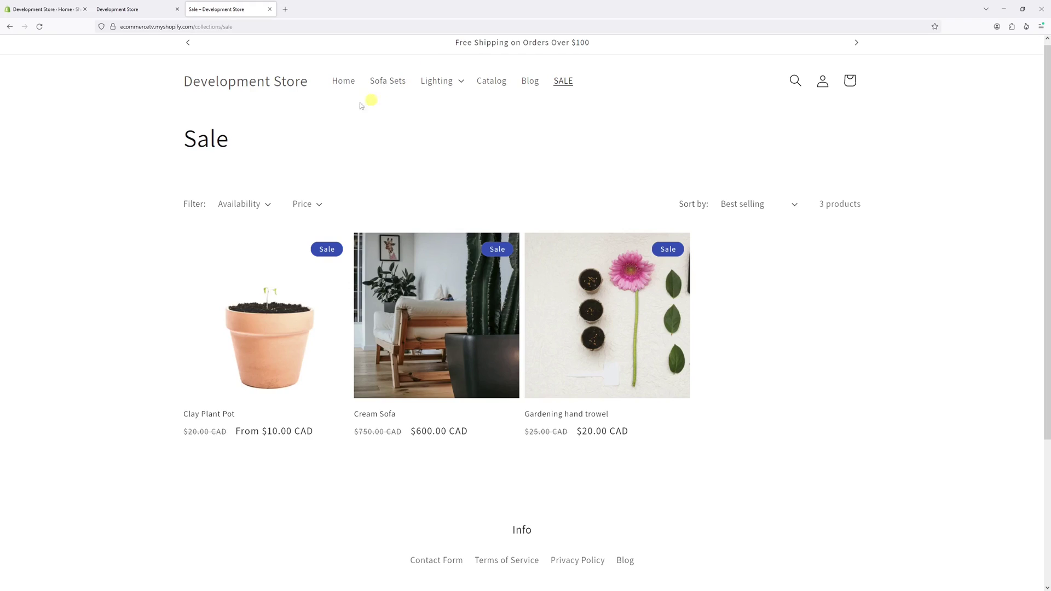
Step: Go through Products > Collections to a new, blank collection form
click(77, 9)
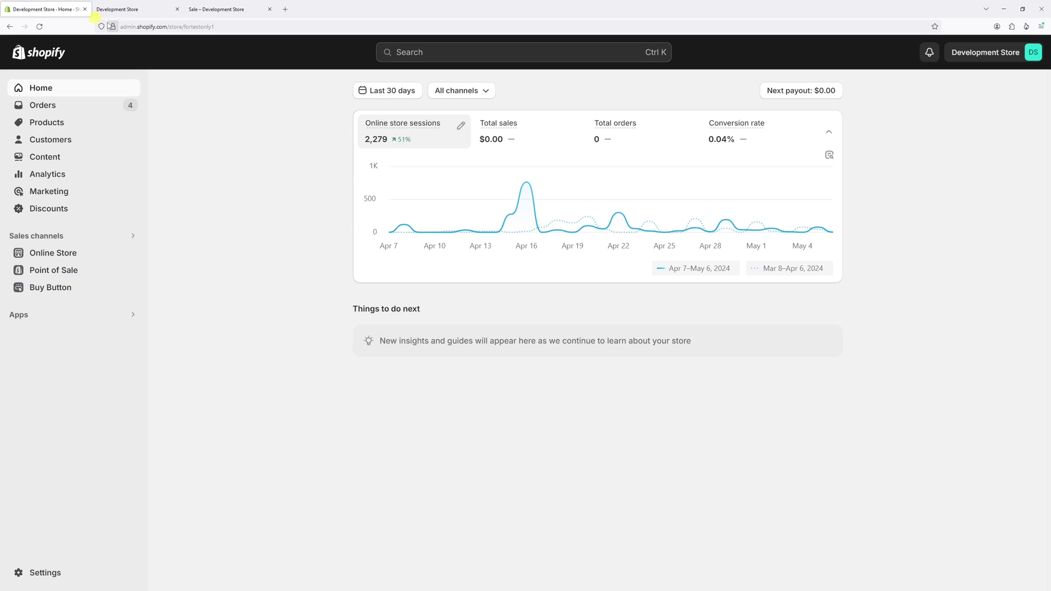
click(57, 122)
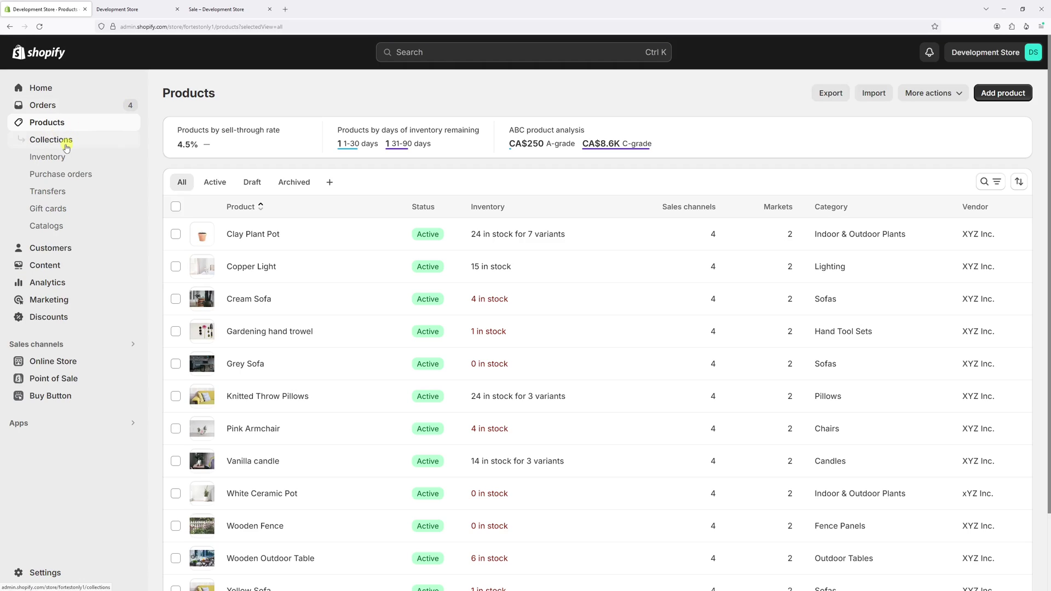
click(65, 141)
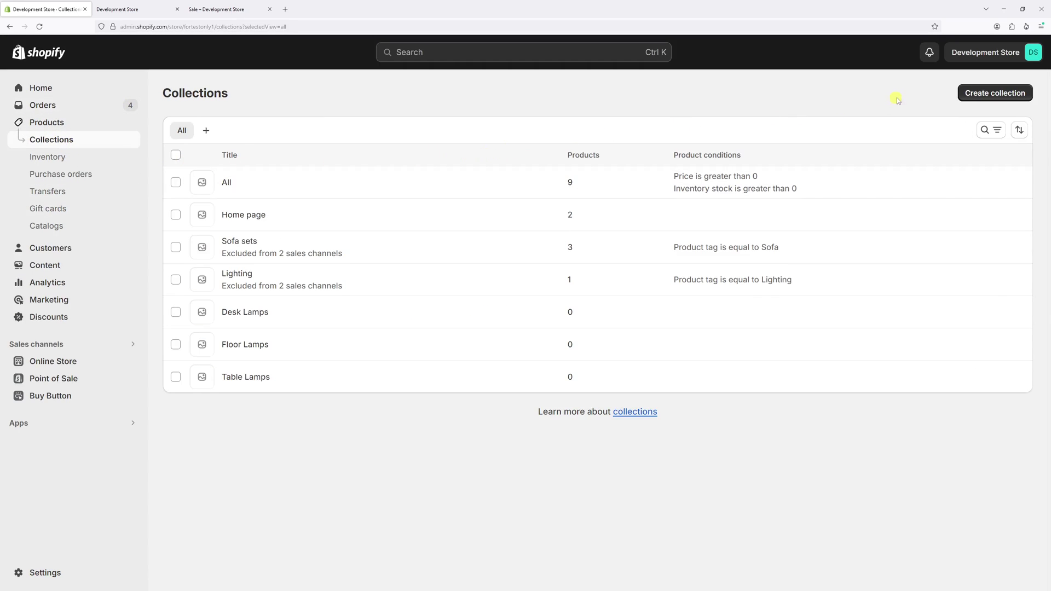
click(966, 89)
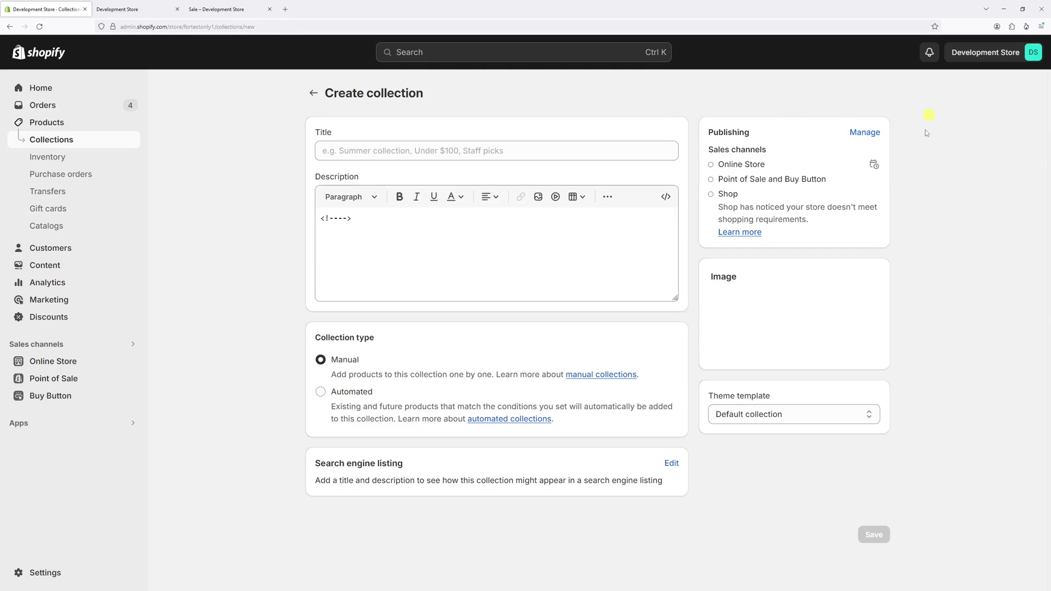
Step: Enter 'Sale' as the new collection's title
click(442, 157)
text(Sale)
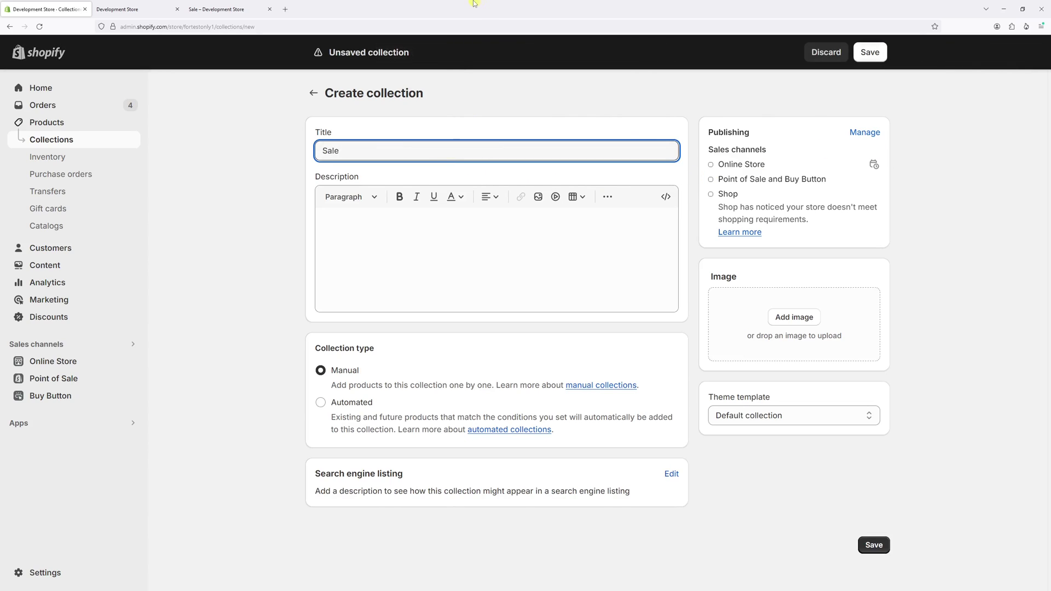
click(279, 186)
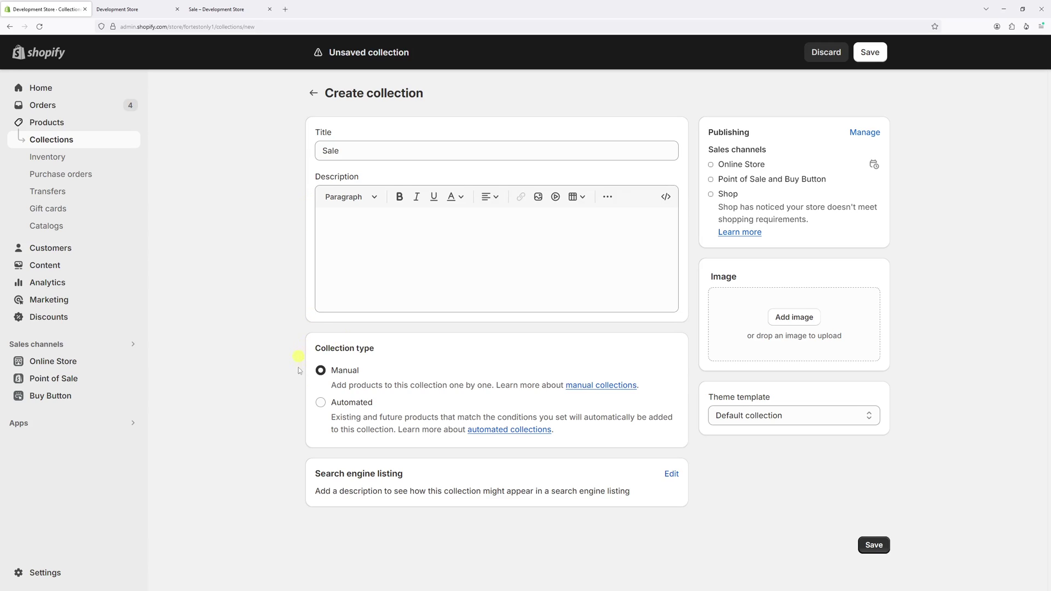
Step: Make Sale automated with condition 'Compare-at price is greater than 0' and save it
click(321, 402)
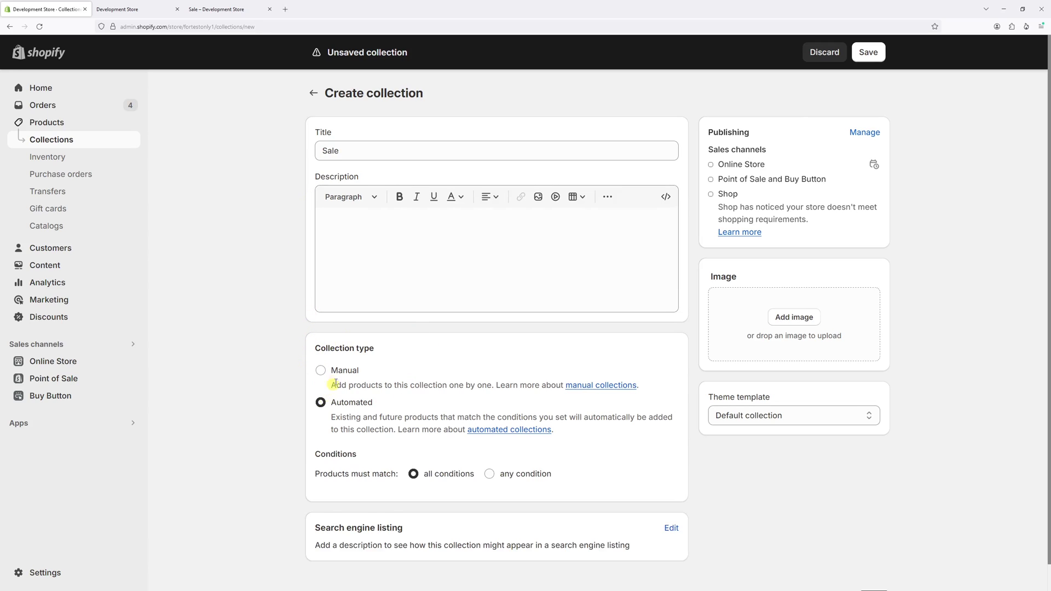
scroll(351, 432, down, 1)
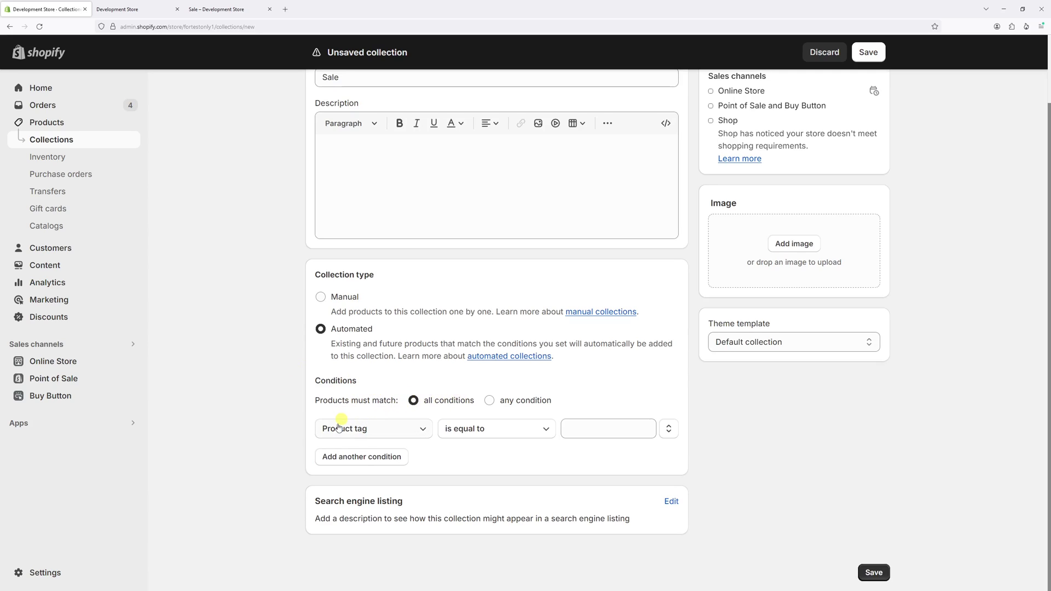
click(374, 428)
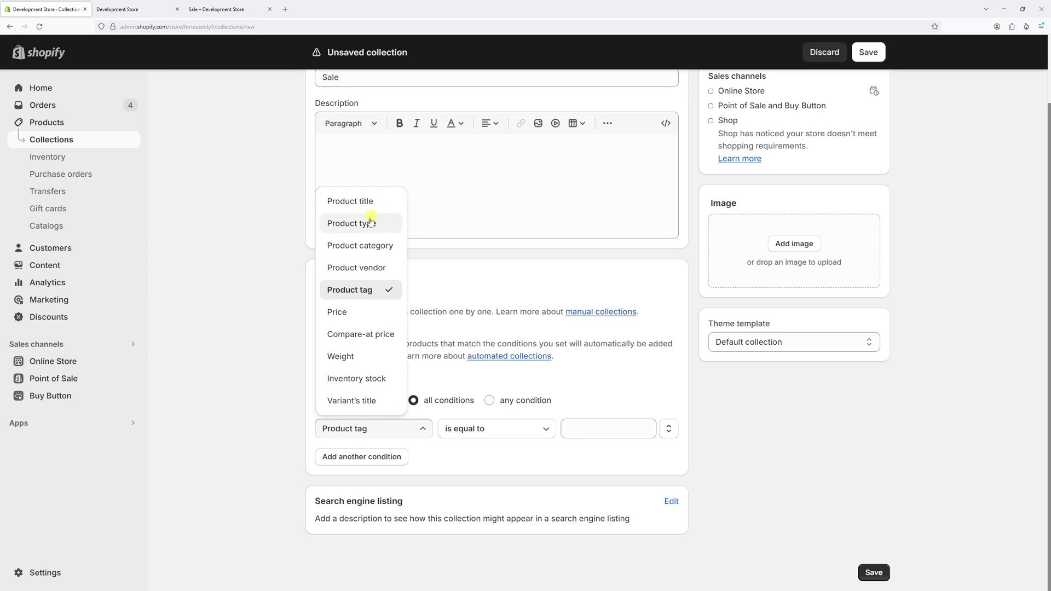
click(362, 334)
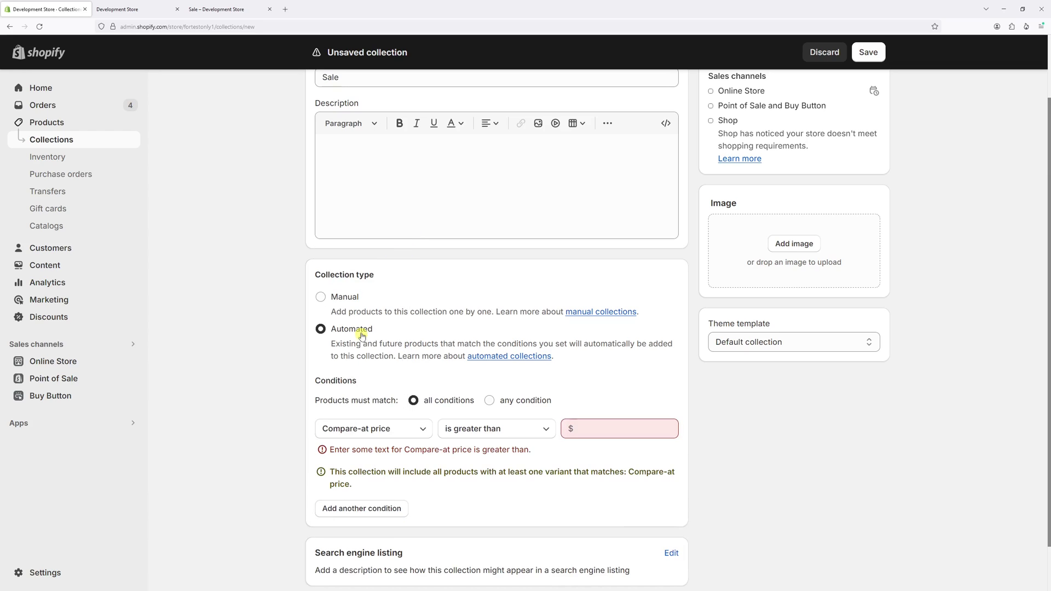
click(491, 441)
click(482, 334)
click(588, 427)
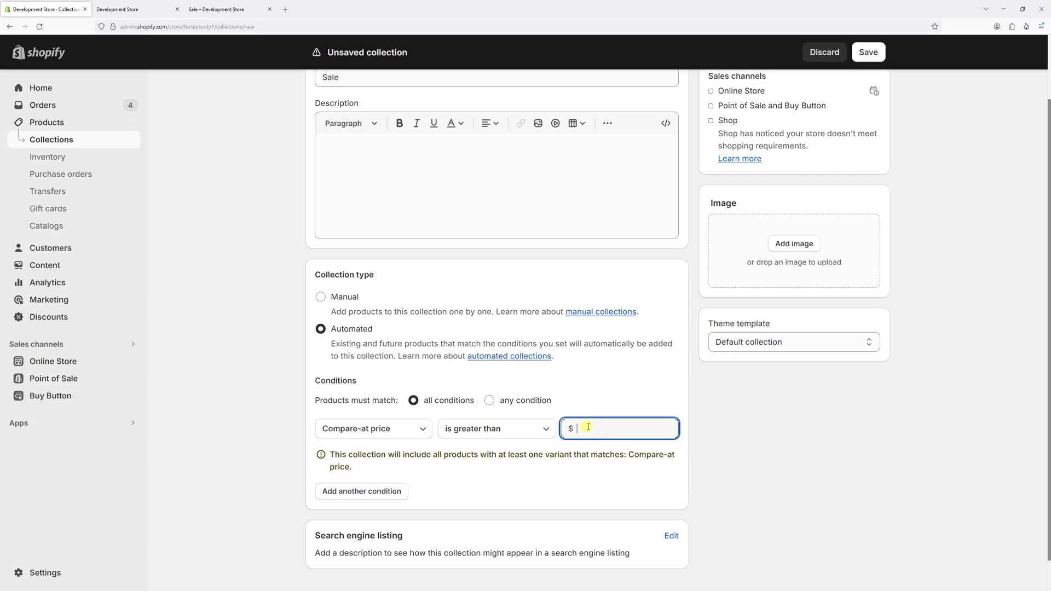
text(0)
click(723, 489)
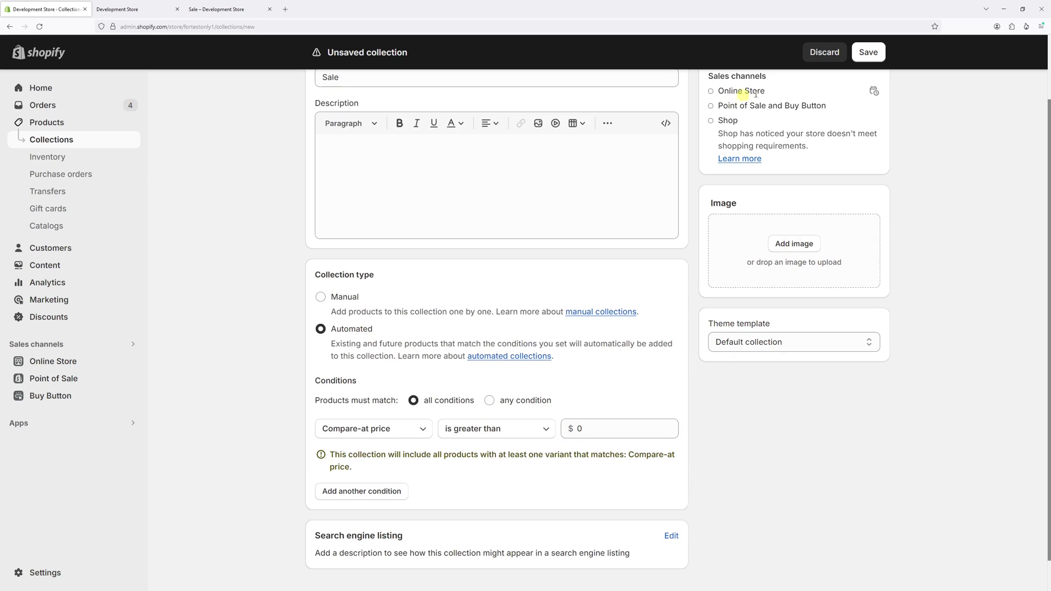
click(868, 52)
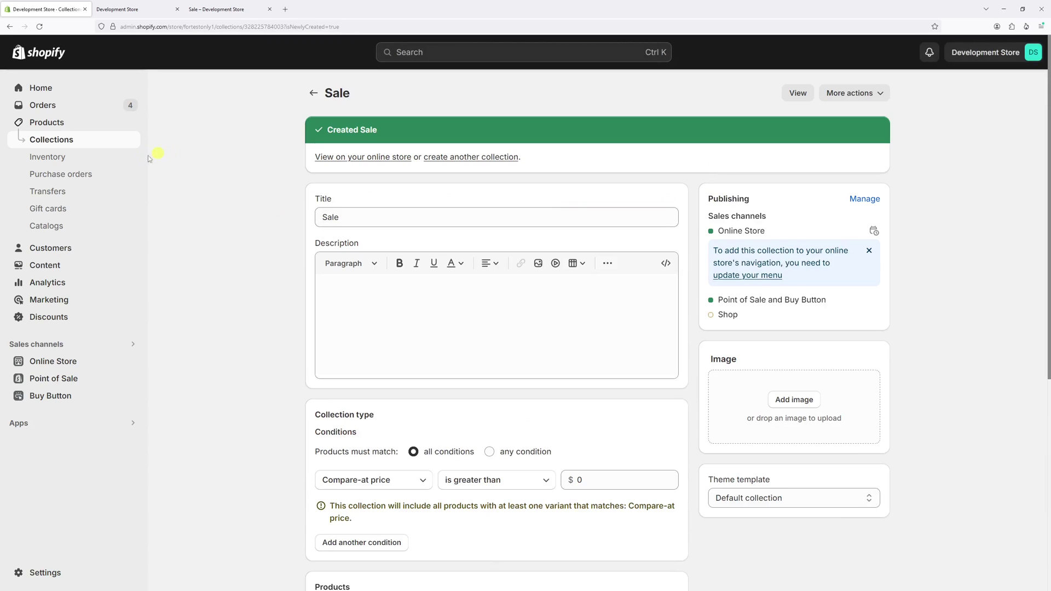
Step: Open the Main menu from Online Store > Navigation
click(92, 366)
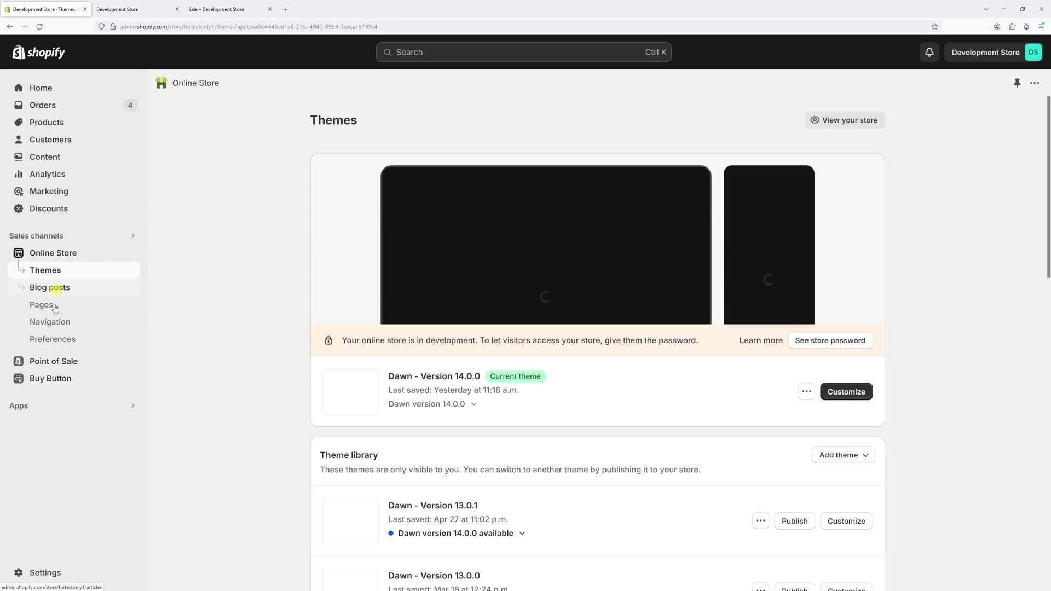
click(76, 323)
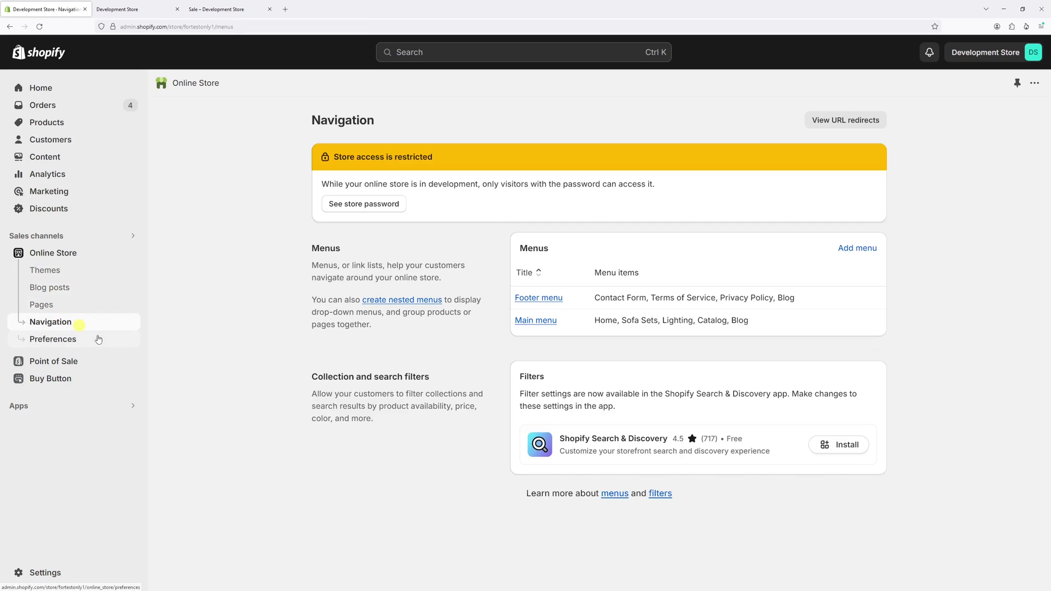
click(536, 320)
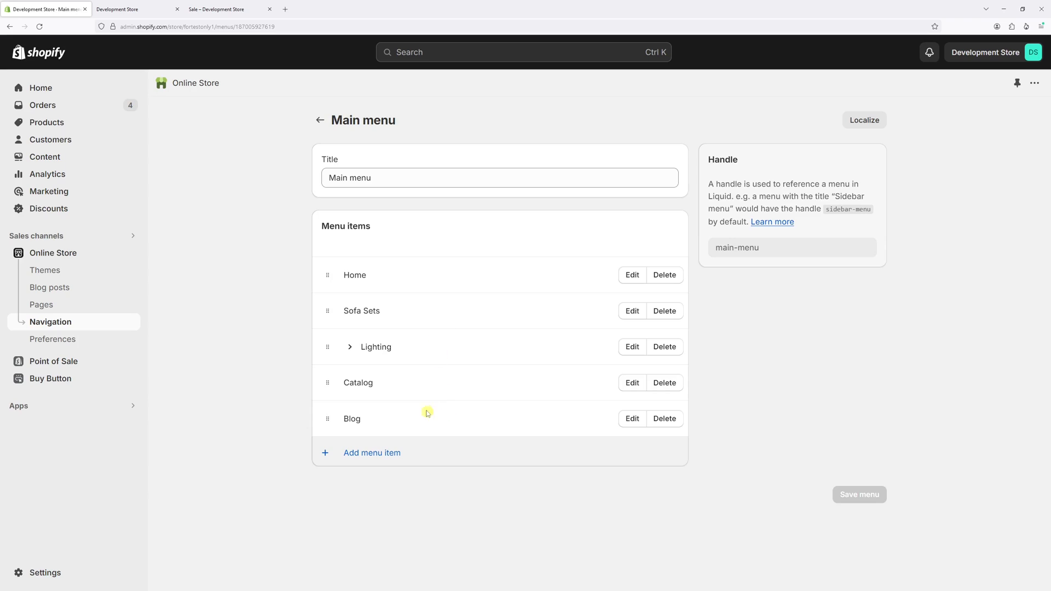
Step: Add a SALE menu item linked to Collections > Sale and save the Main menu
click(361, 454)
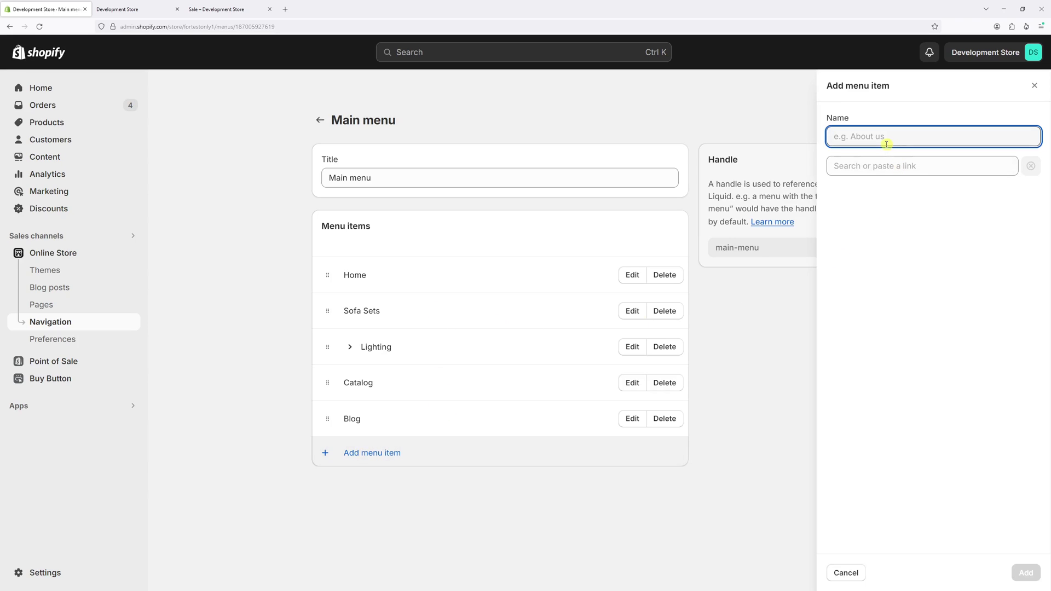
text(SALE)
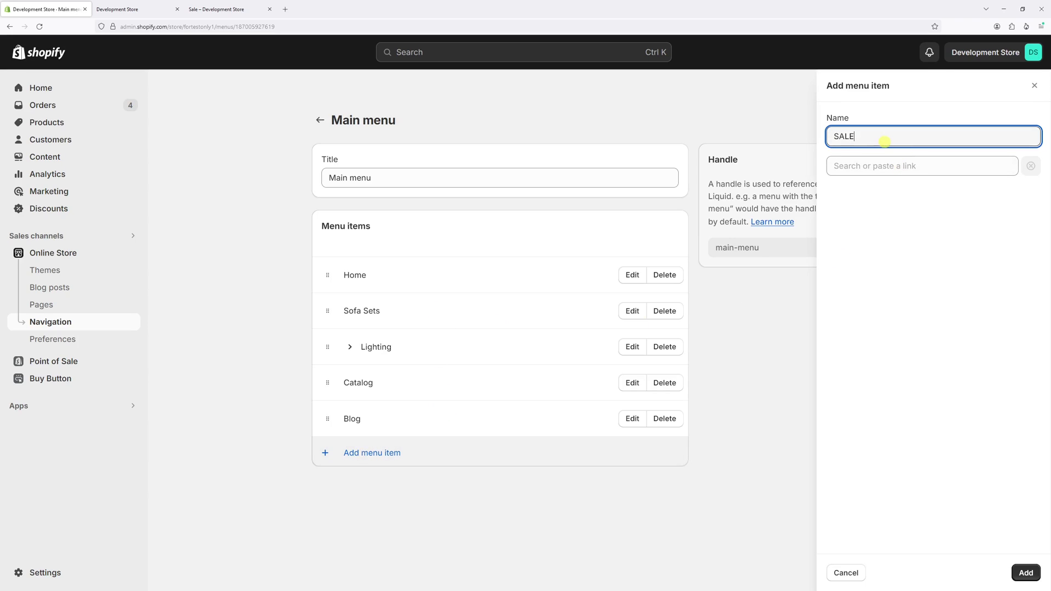
click(886, 166)
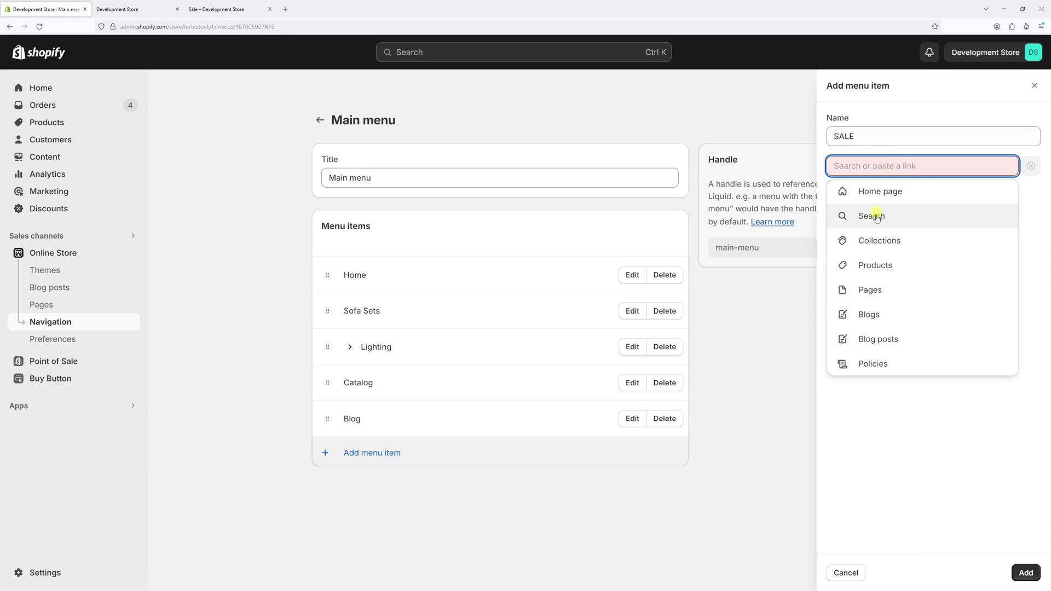
click(877, 233)
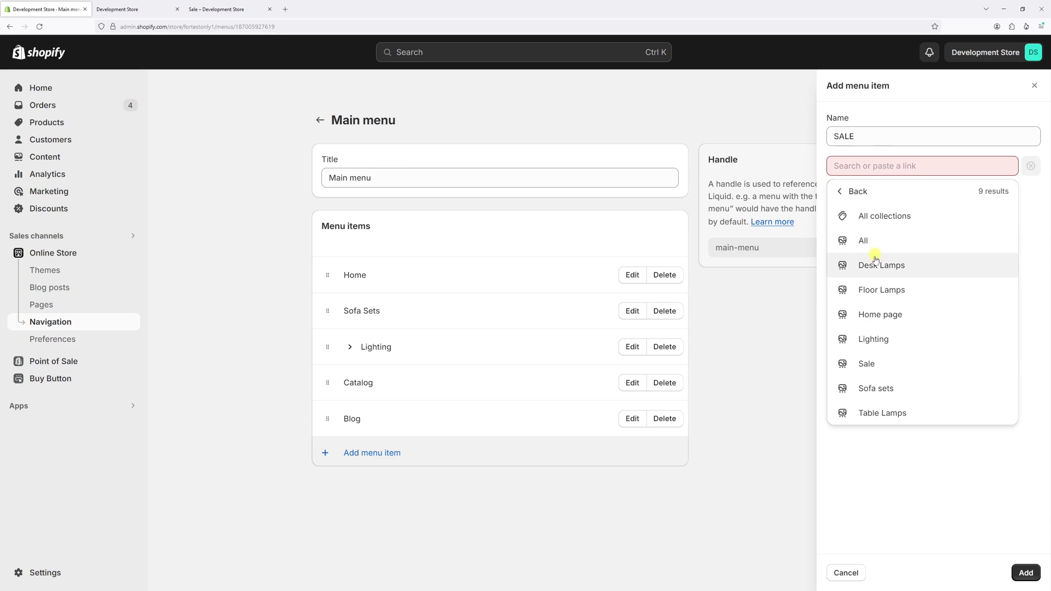
click(871, 364)
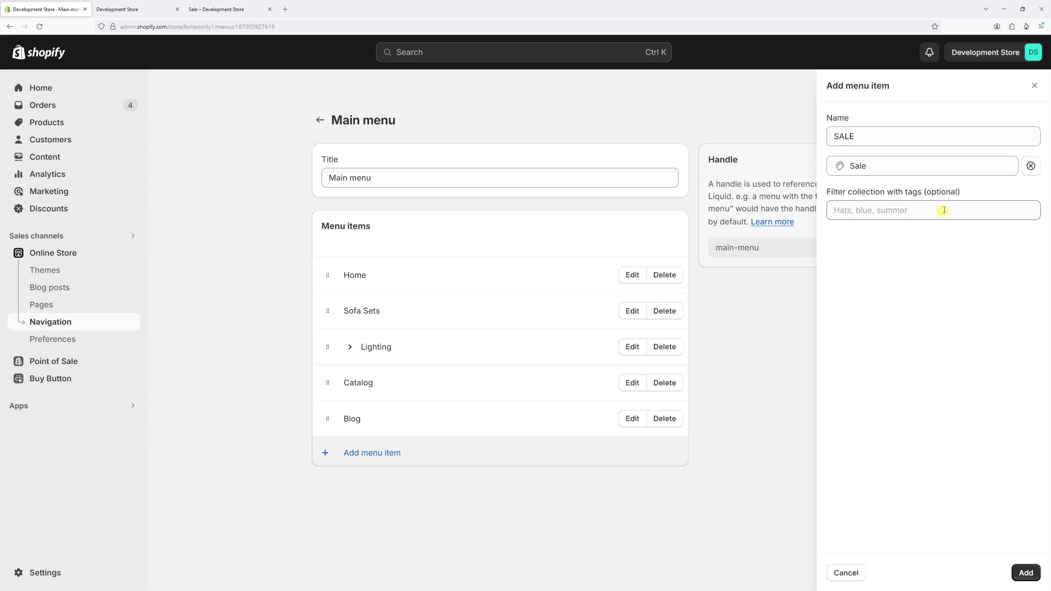
click(1026, 572)
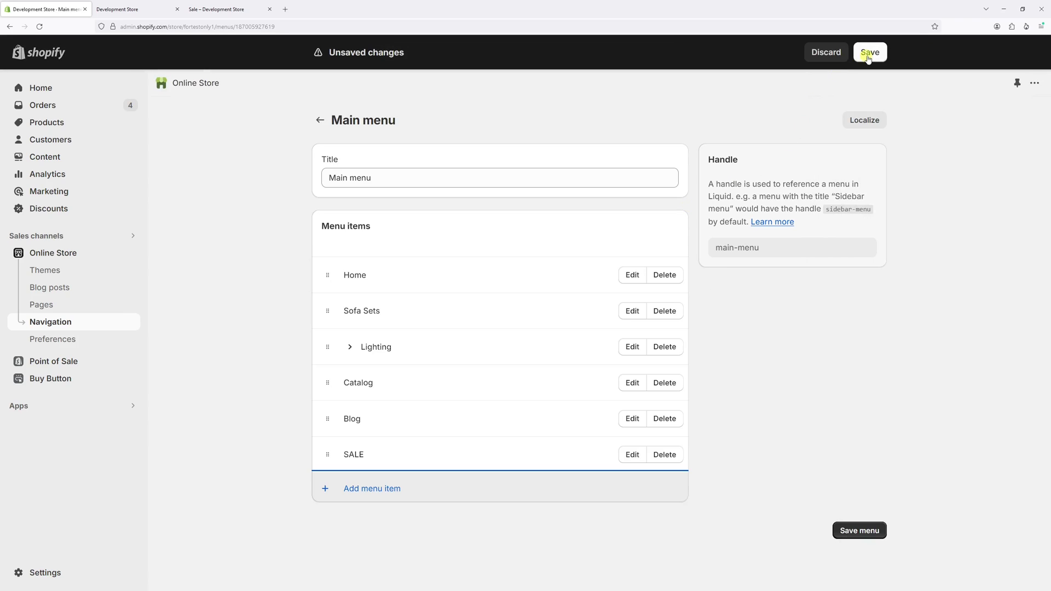
click(870, 52)
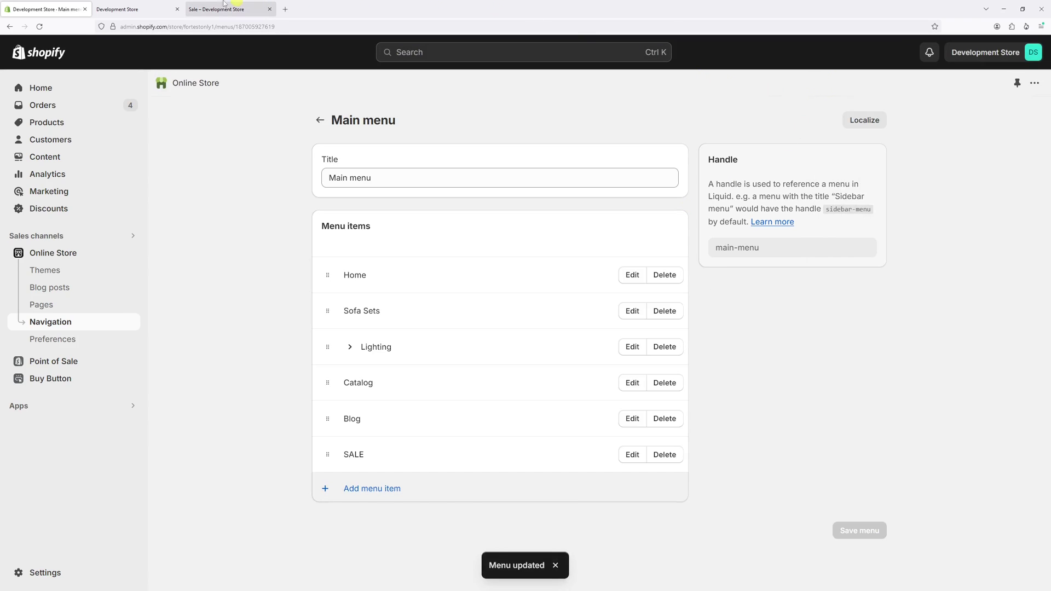
Step: Reload the storefront and open its new SALE page listing five products
click(151, 4)
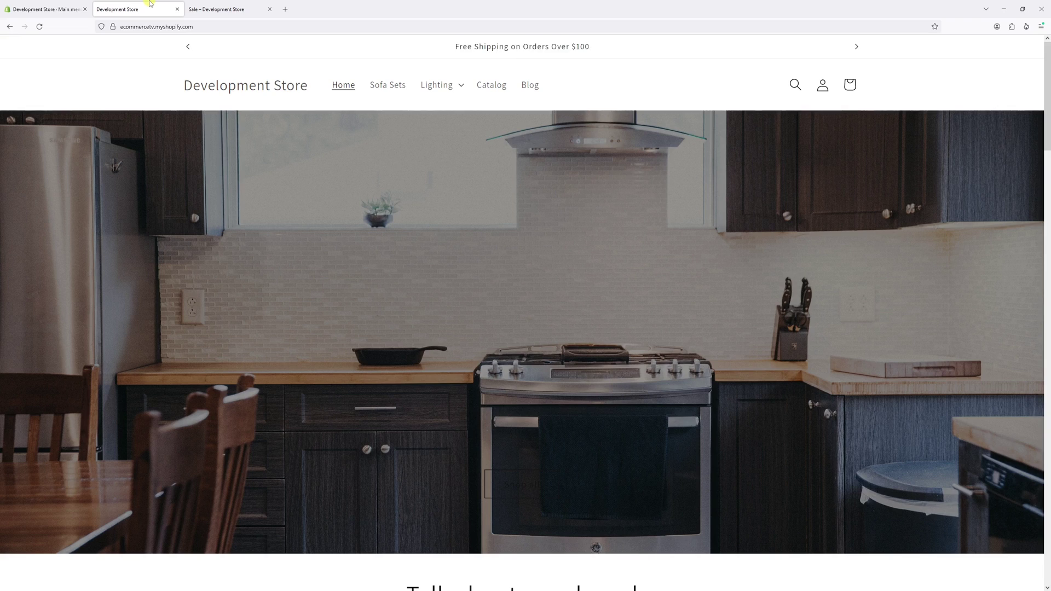
click(160, 29)
key(Return)
click(564, 85)
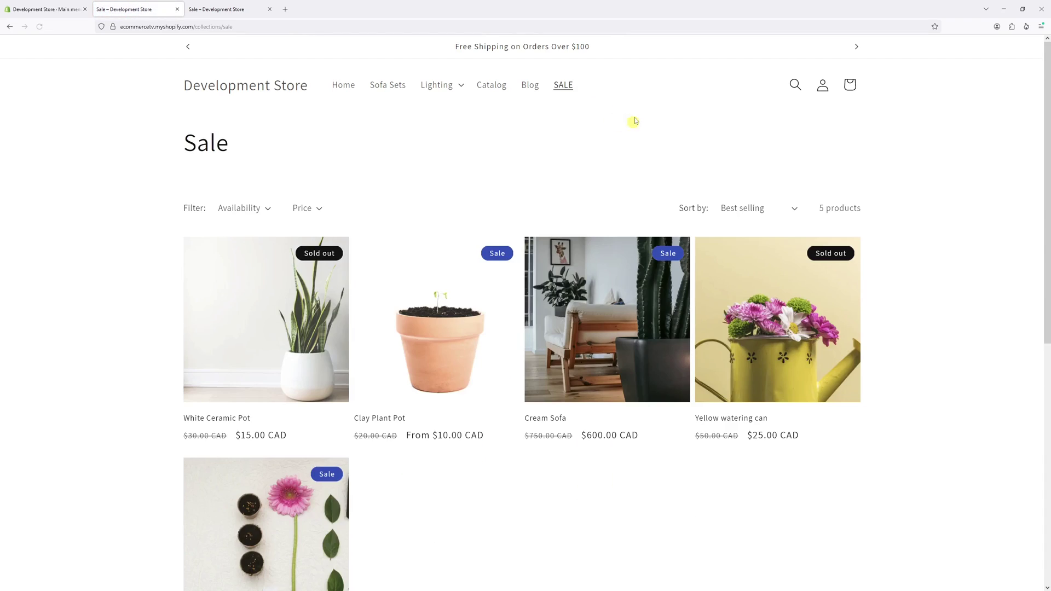
scroll(881, 277, down, 1)
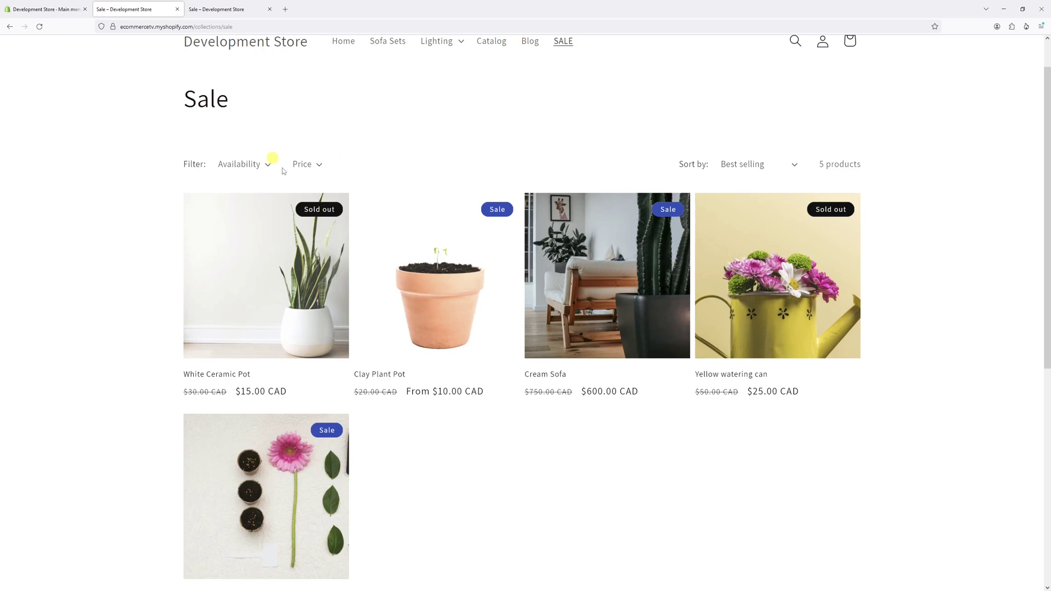
Step: Back in the admin, open the Sale collection from Products > Collections
click(41, 9)
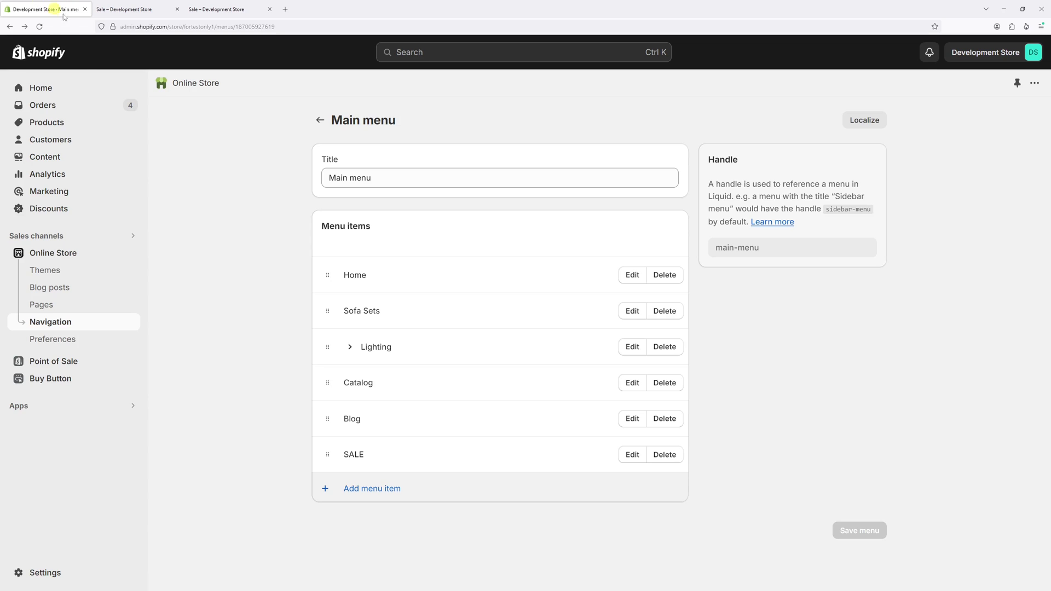
click(59, 122)
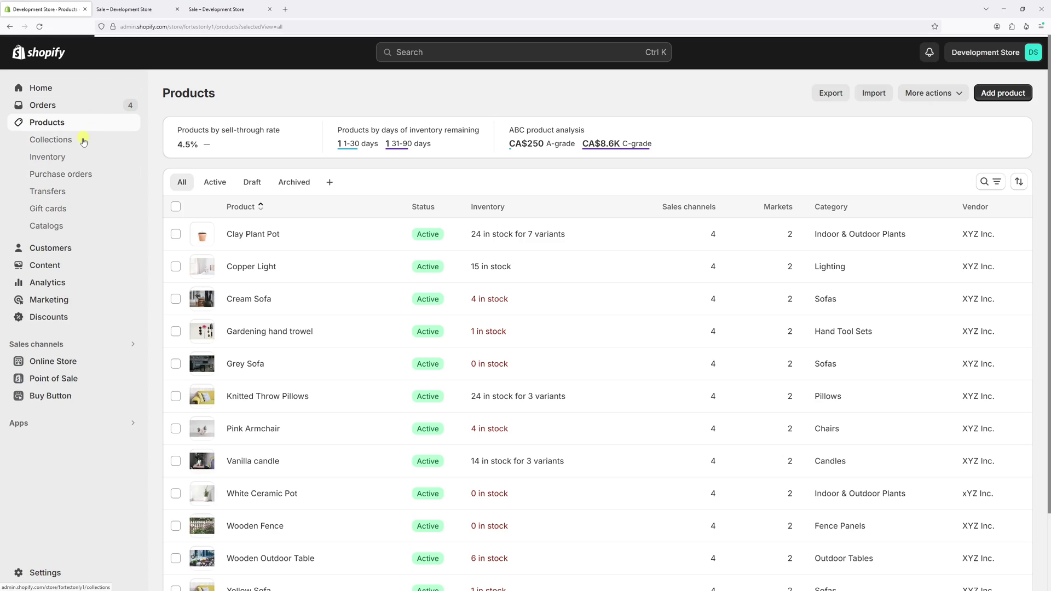
click(82, 141)
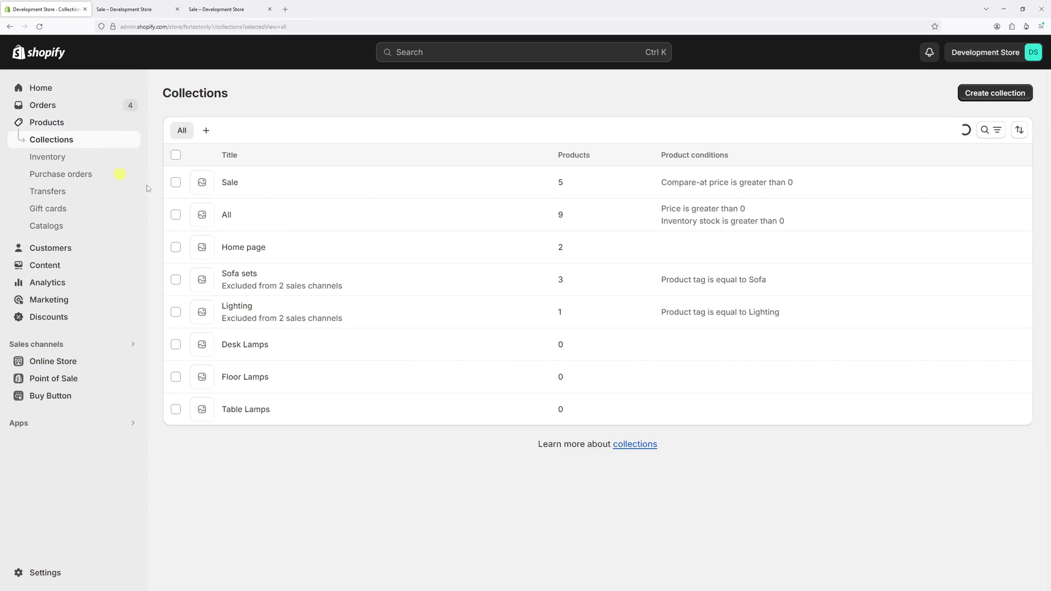
click(229, 182)
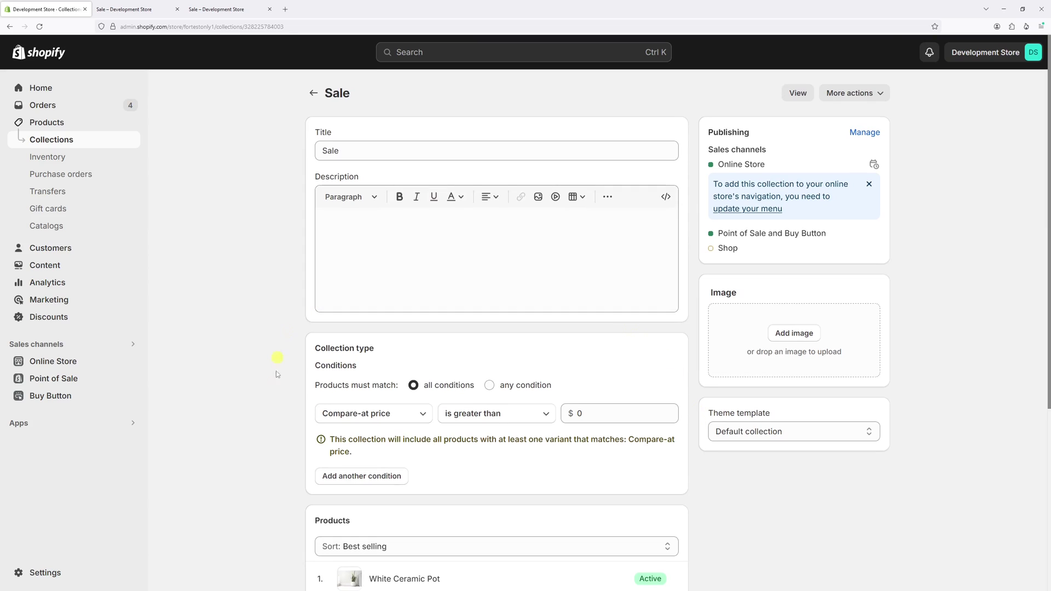
scroll(306, 339, down, 1)
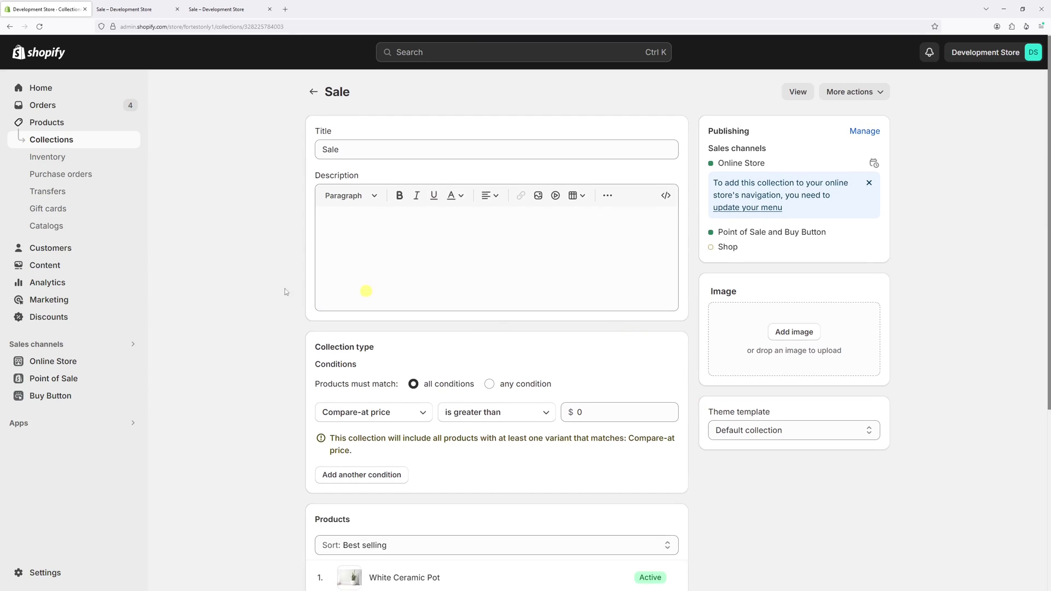
Step: Add a second condition 'Inventory stock is greater than 0' and save the Sale collection
click(329, 470)
click(397, 433)
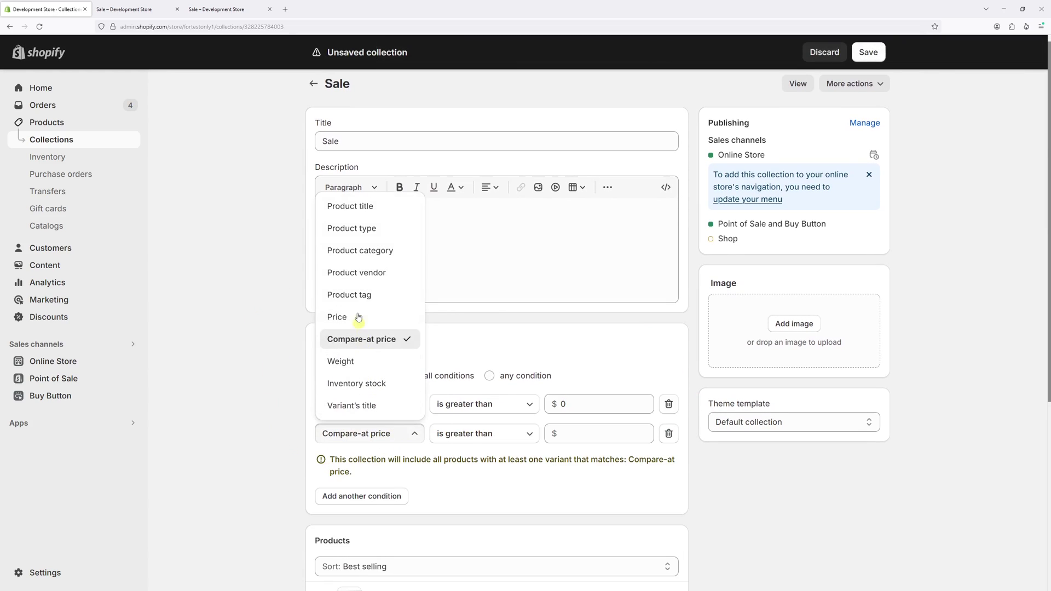
click(356, 382)
click(469, 433)
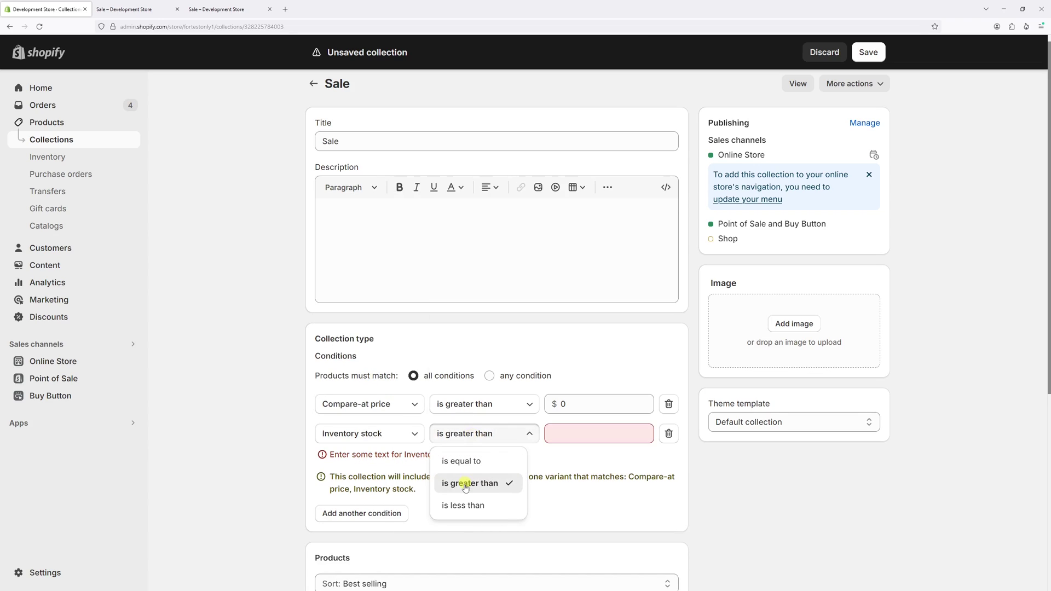
click(466, 484)
click(579, 433)
text(0)
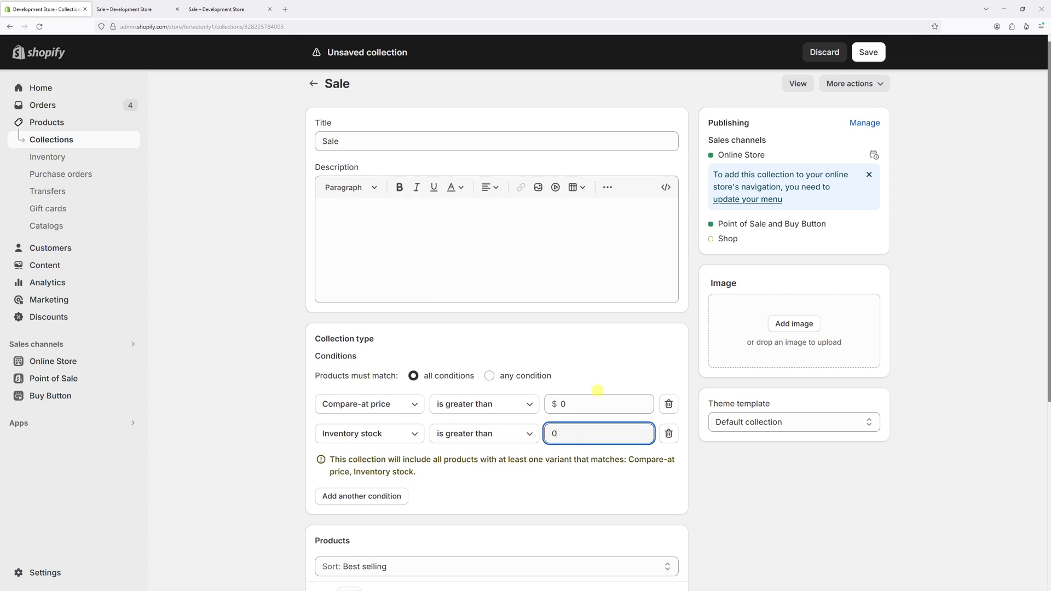
click(742, 499)
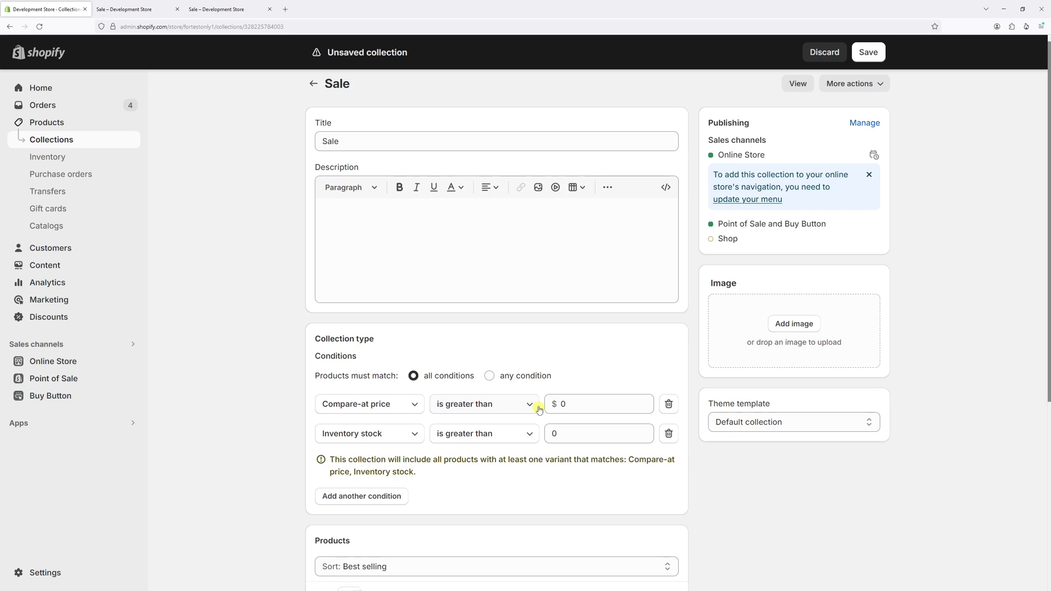
click(869, 52)
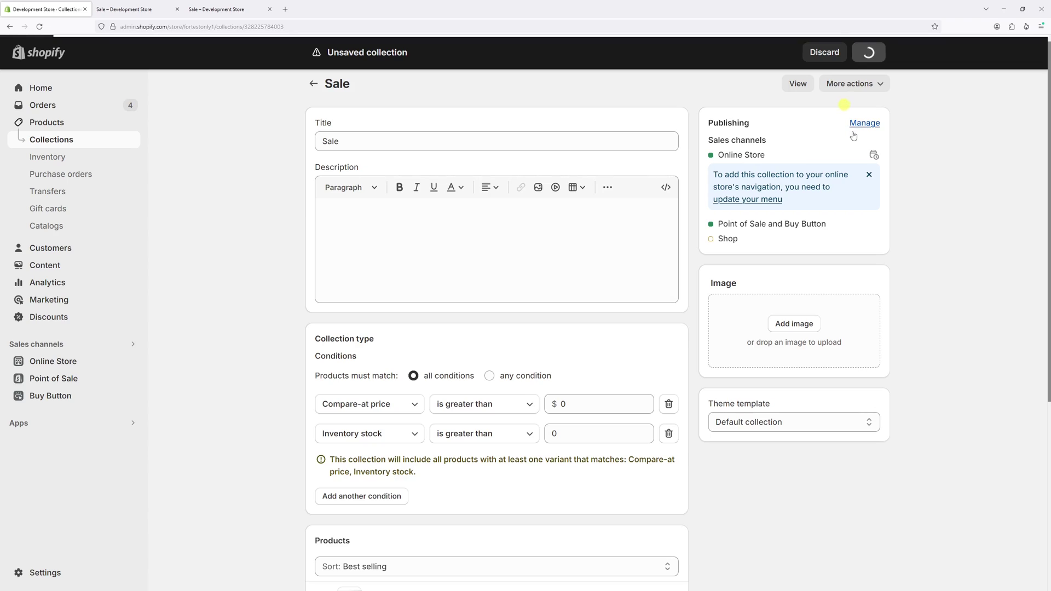
Step: Reload the storefront Sale page so it shows only the 3 in-stock products
click(173, 3)
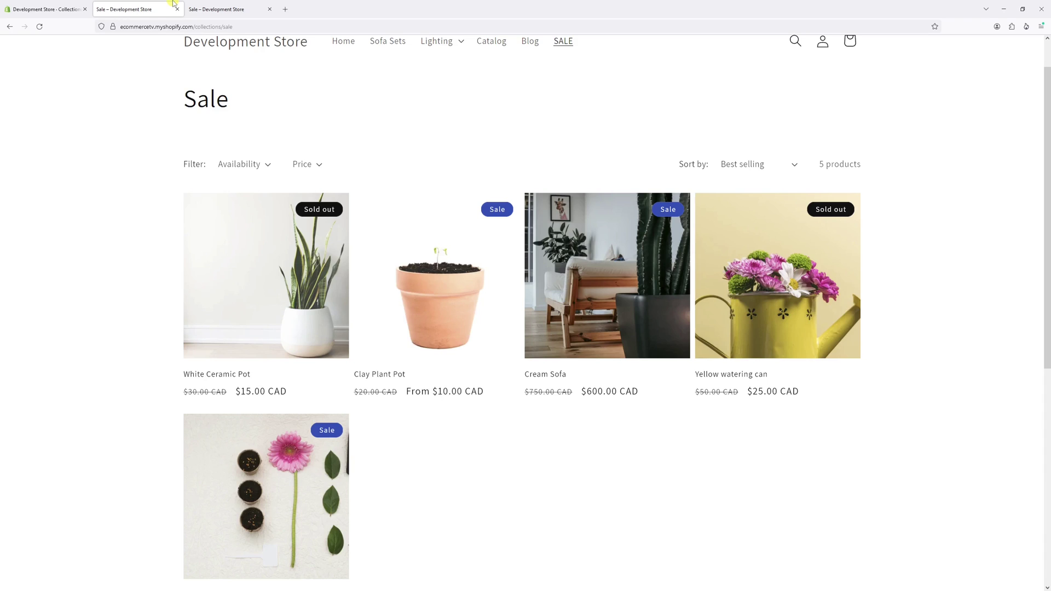
key(ctrl+l)
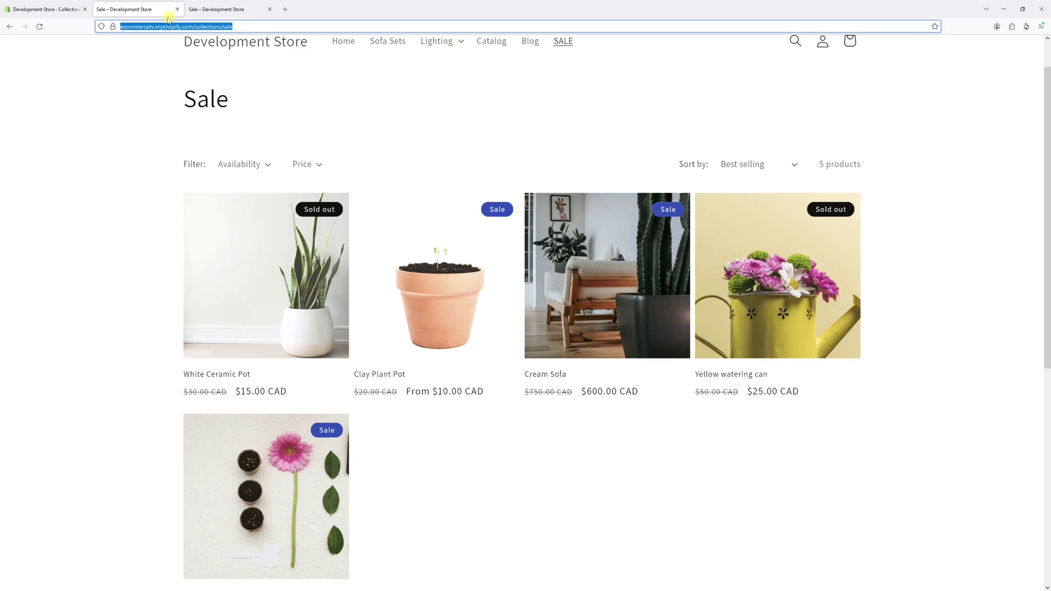
key(Return)
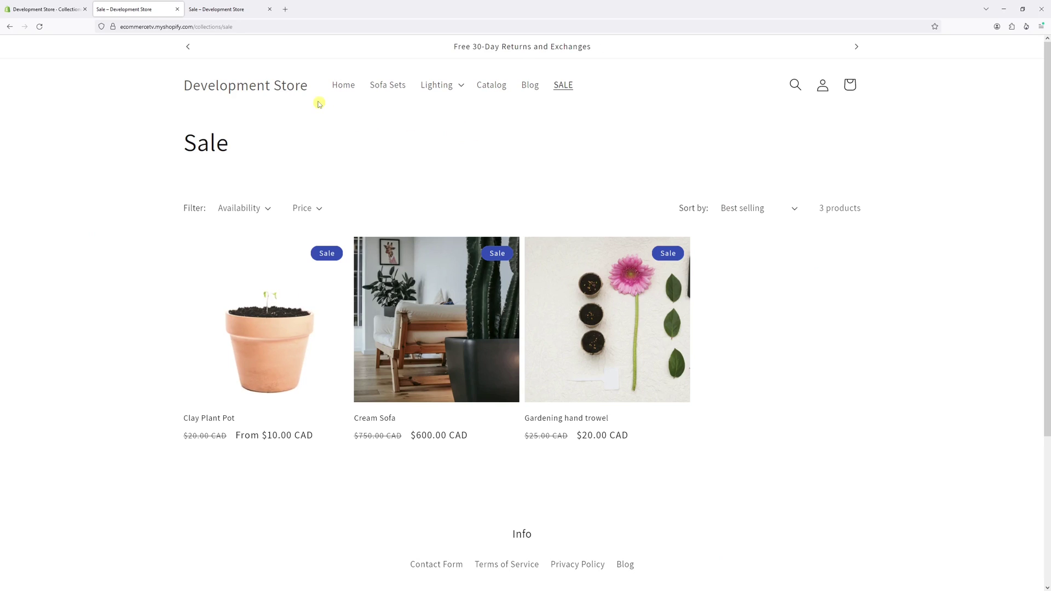
Step: Open Copper Light from the admin Products list
click(74, 3)
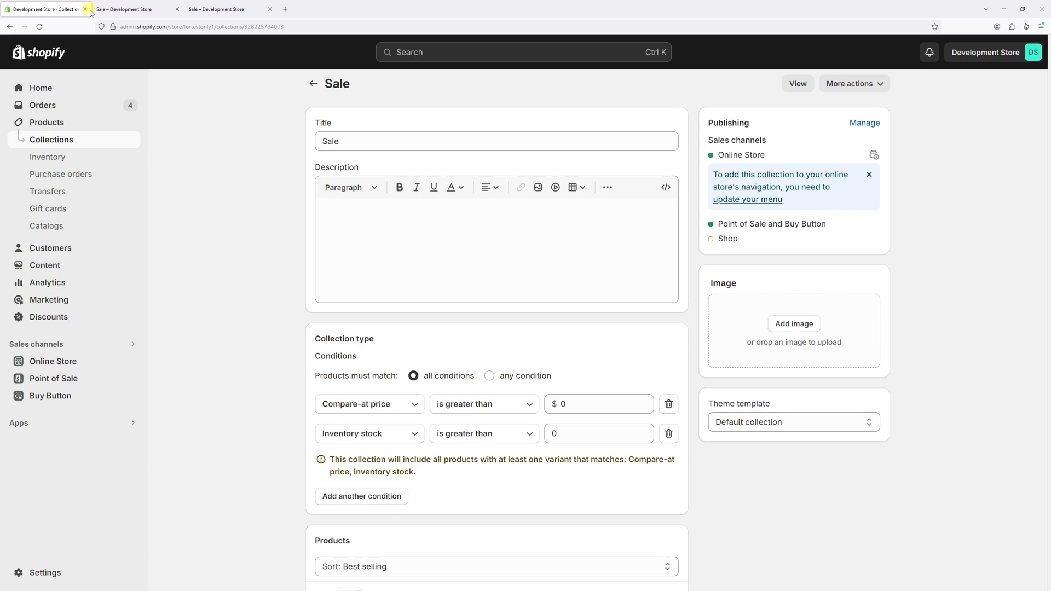
click(58, 122)
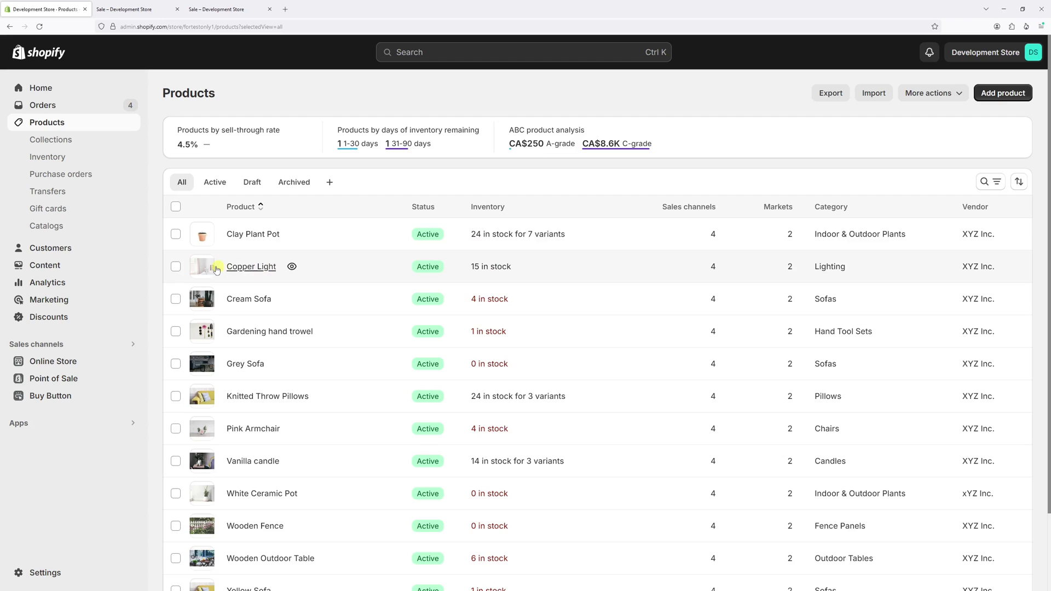
click(257, 265)
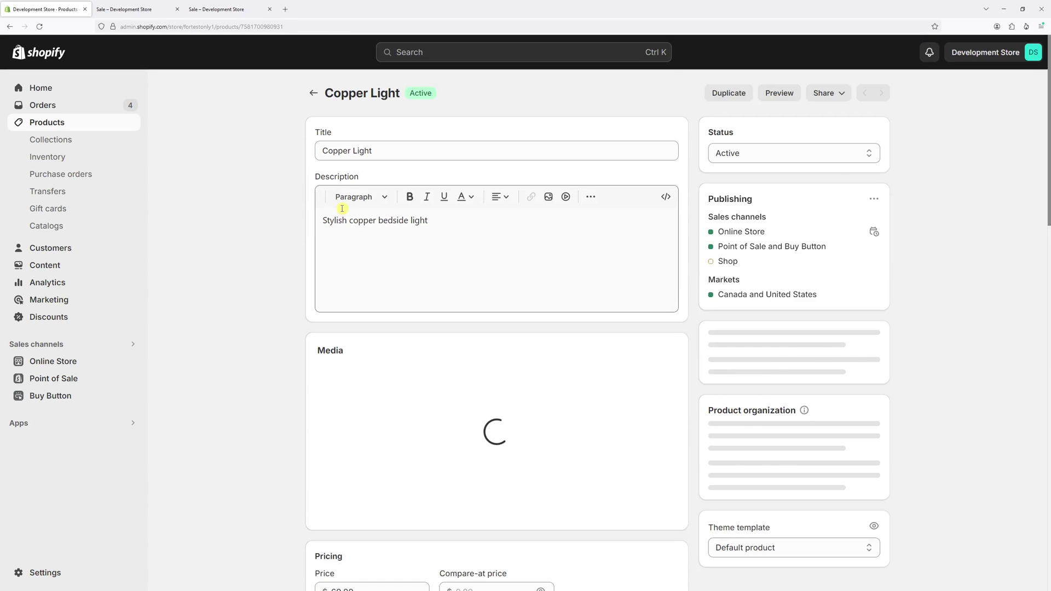
Step: Copy Copper Light's current 60.00 price into the Compare-at price field
scroll(342, 209, down, 1)
scroll(341, 209, down, 3)
scroll(535, 301, down, 2)
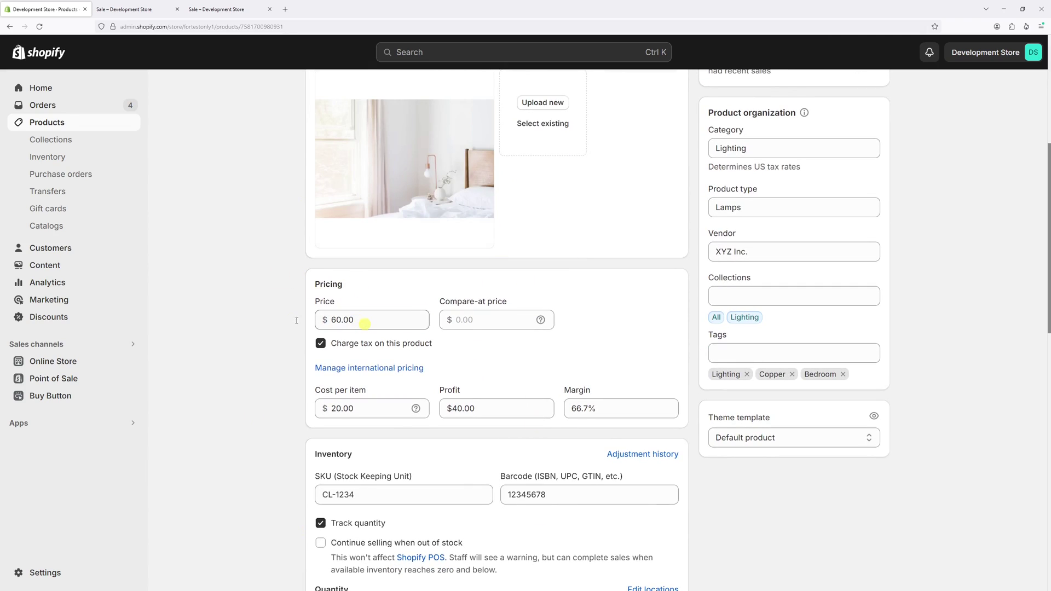
click(350, 319)
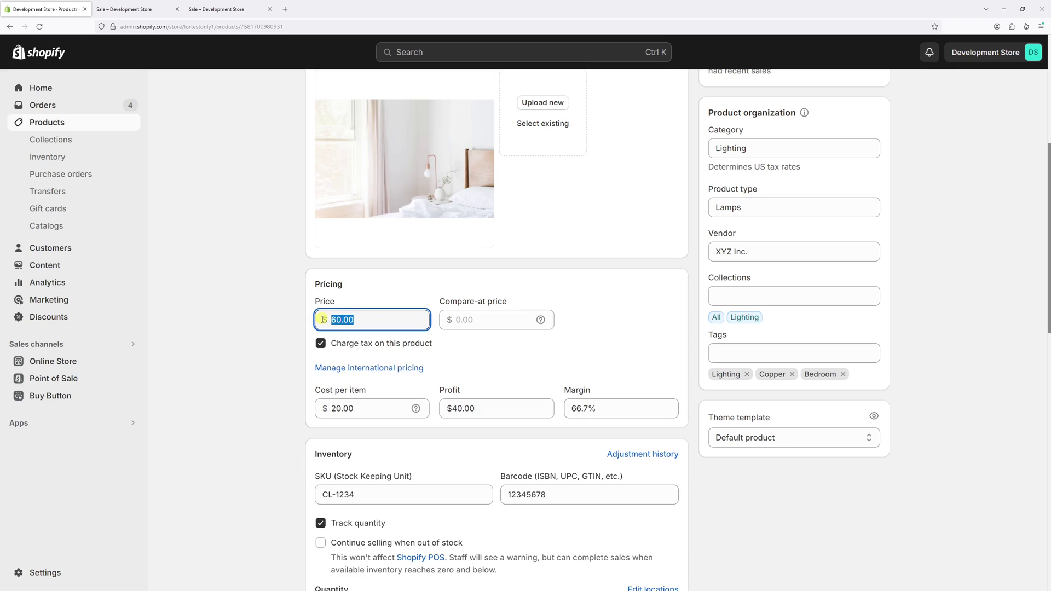
click(457, 320)
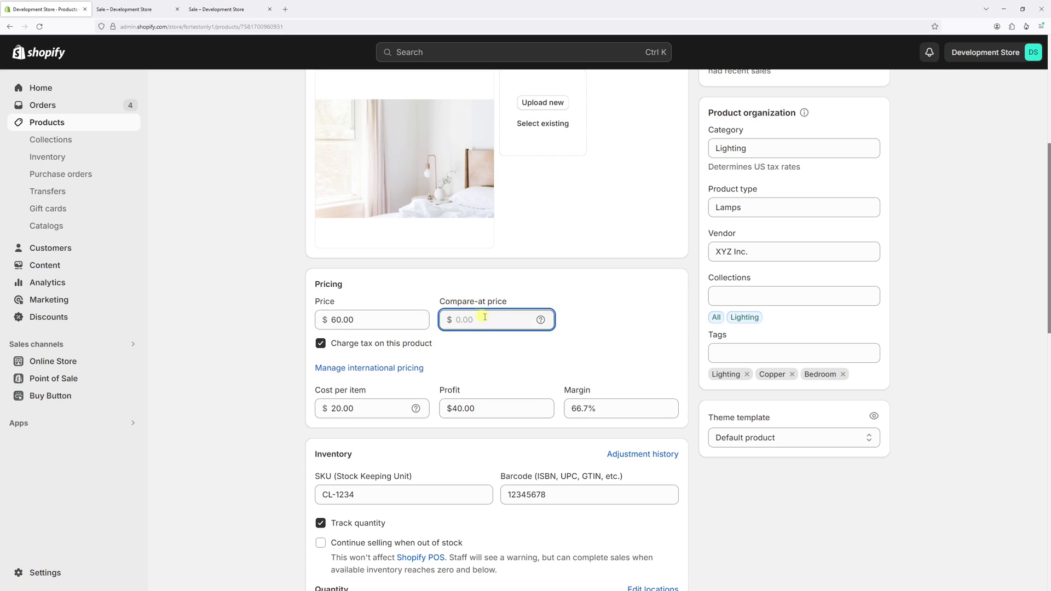
text(60.00)
Step: Replace the selling price with 35 and save the product
click(328, 320)
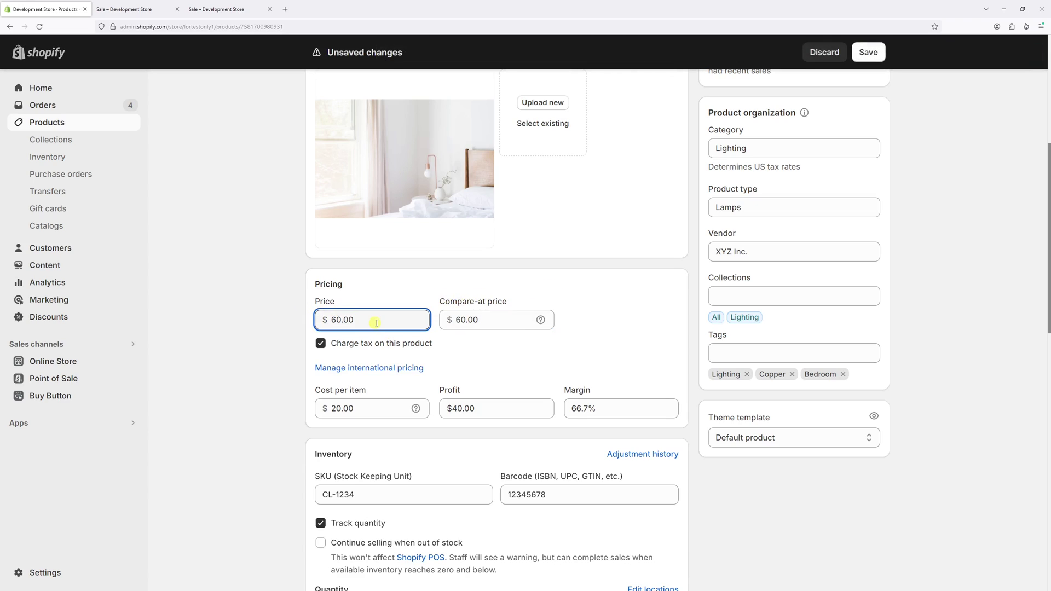
click(333, 319)
triple_click(333, 319)
text(35)
click(870, 52)
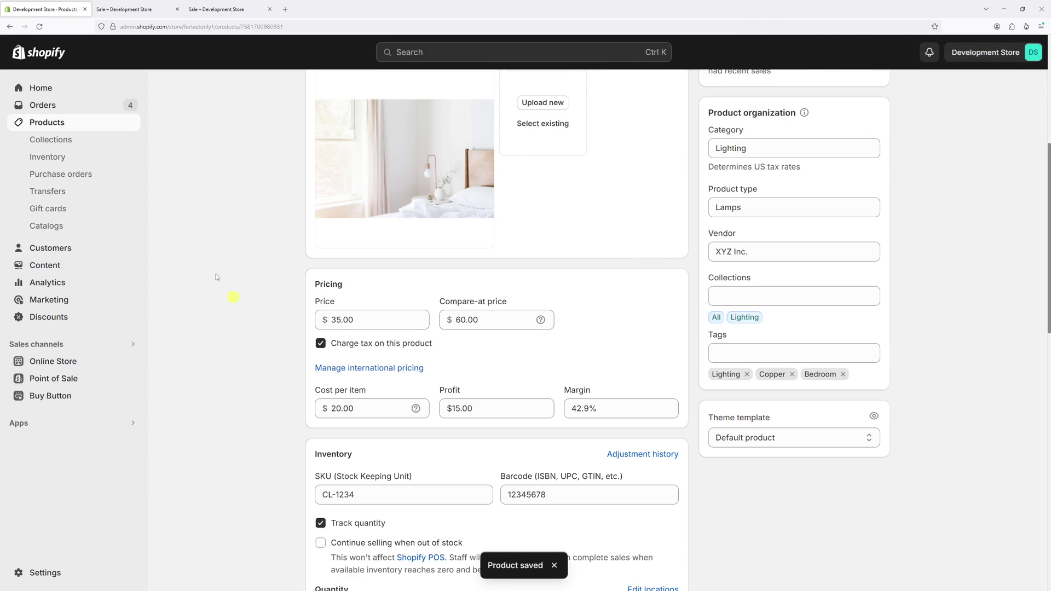
Step: Reload the storefront Sale tab so it lists 4 products, including Copper Light at $35.00
click(149, 5)
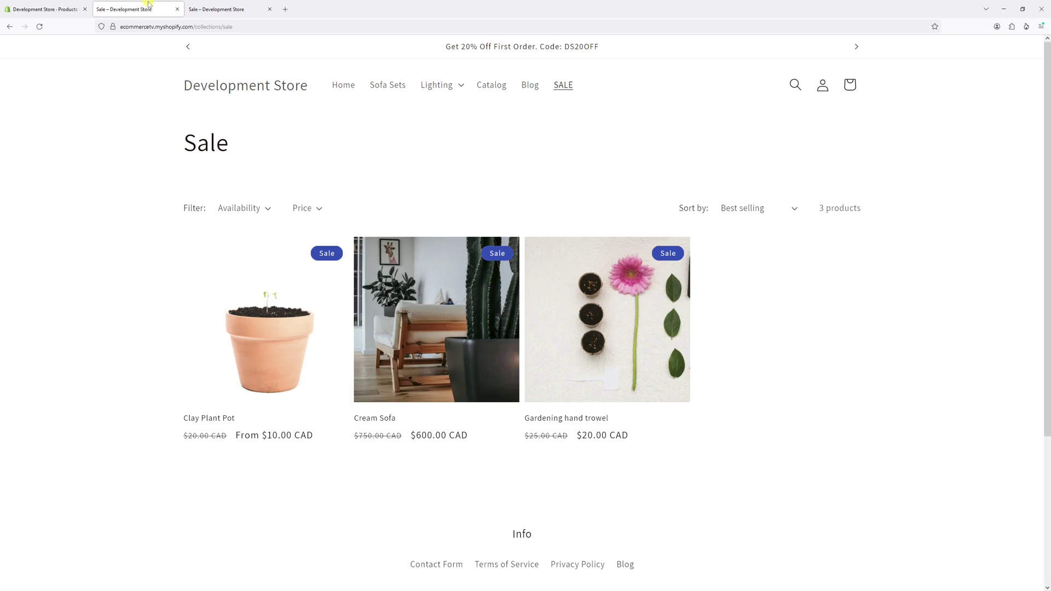
click(146, 20)
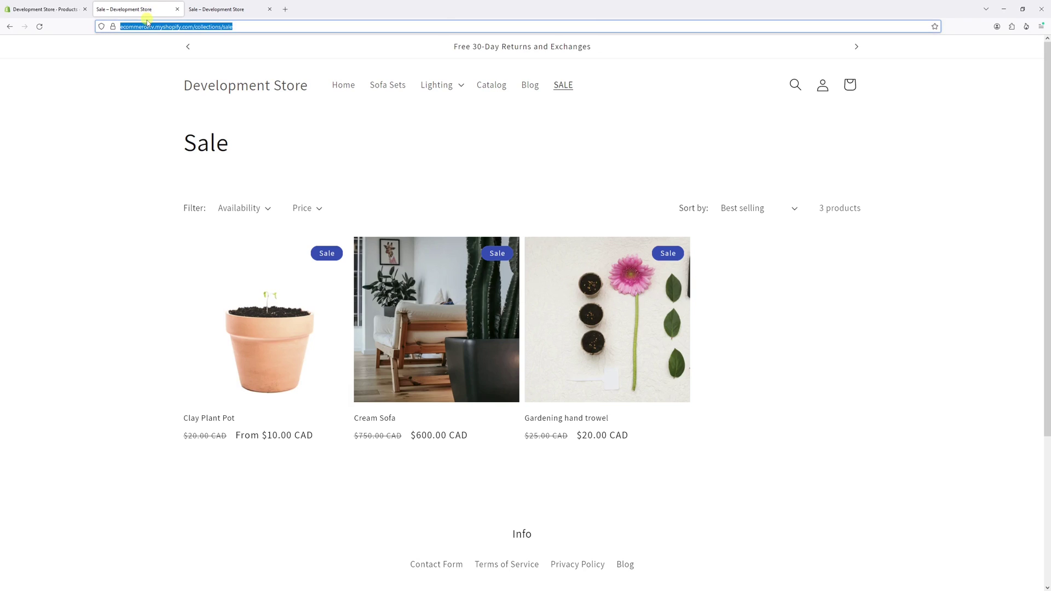
click(165, 41)
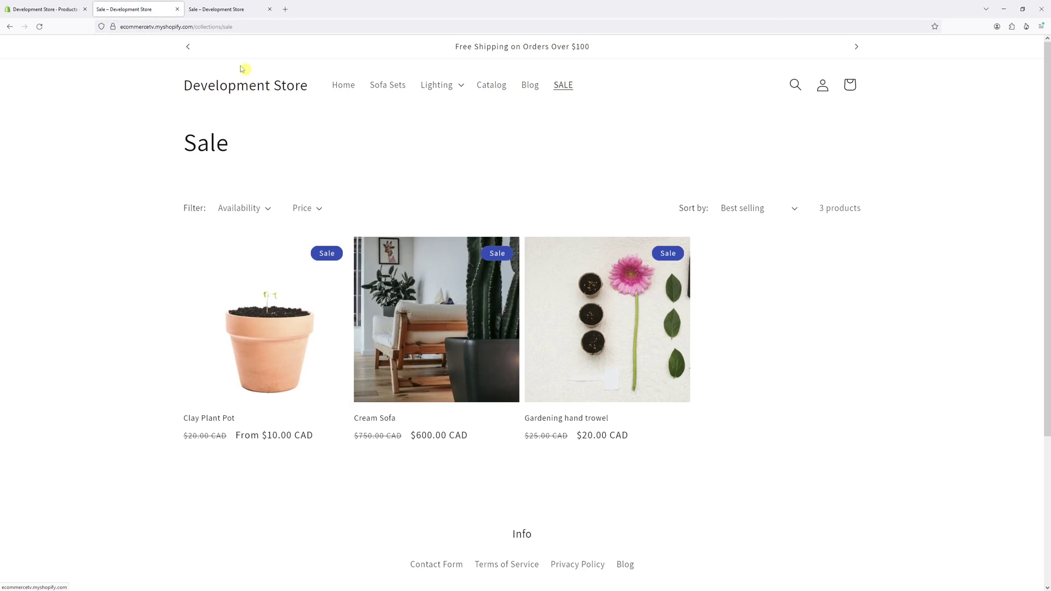
click(164, 27)
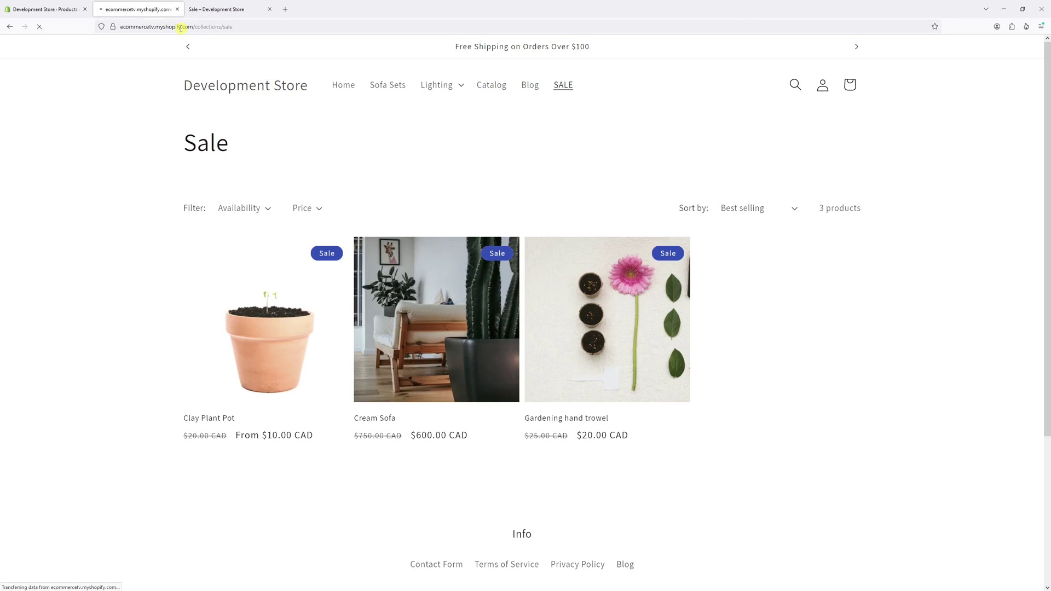
key(Return)
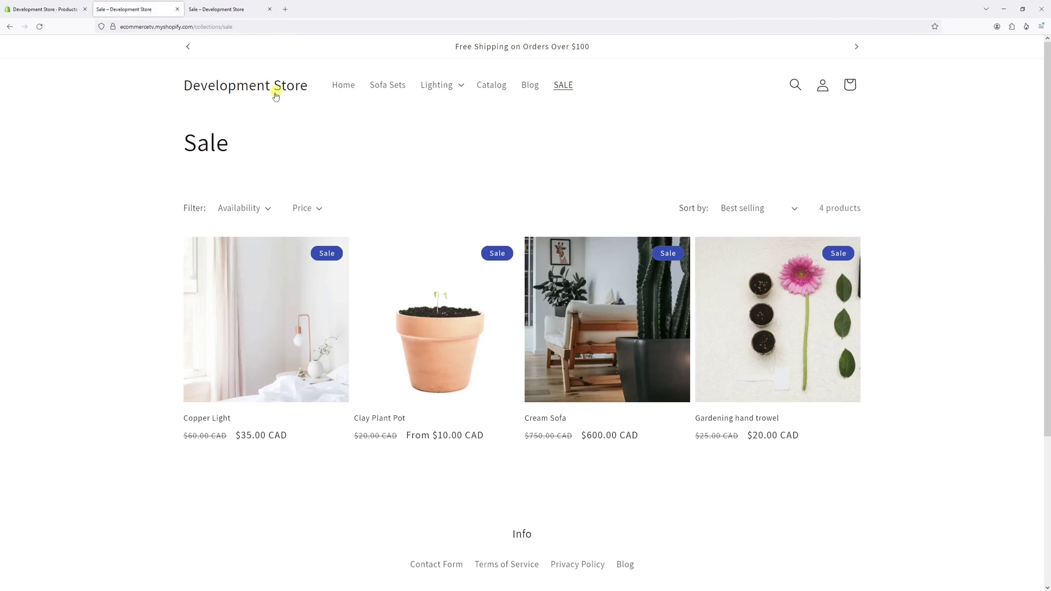